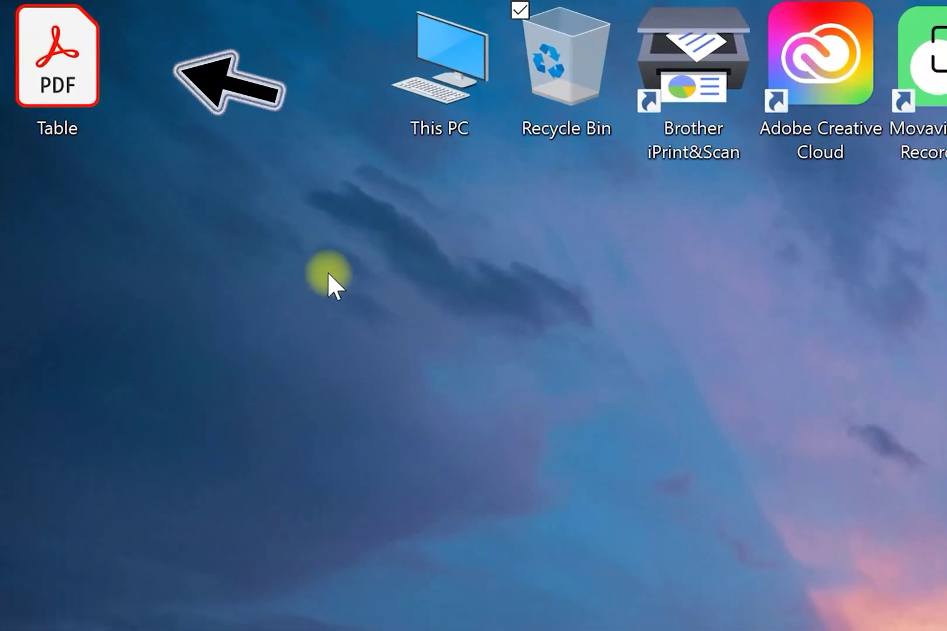
Preview Table.pdf's table, close it, and launch Firefox to load smallpdf.com
double_click(71, 87)
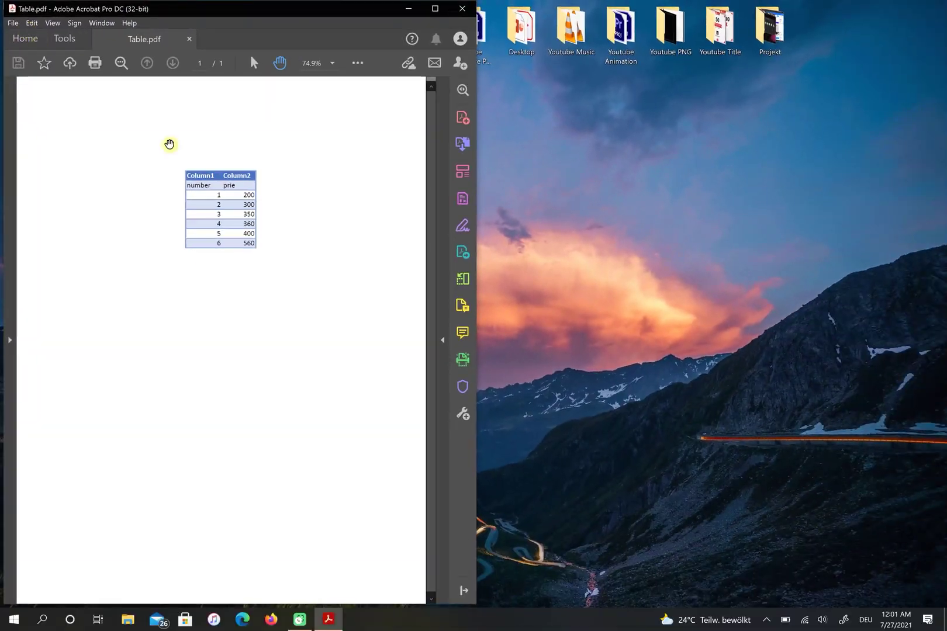
ctrl+scroll(193, 139, up, 2)
ctrl+scroll(193, 139, up, 2)
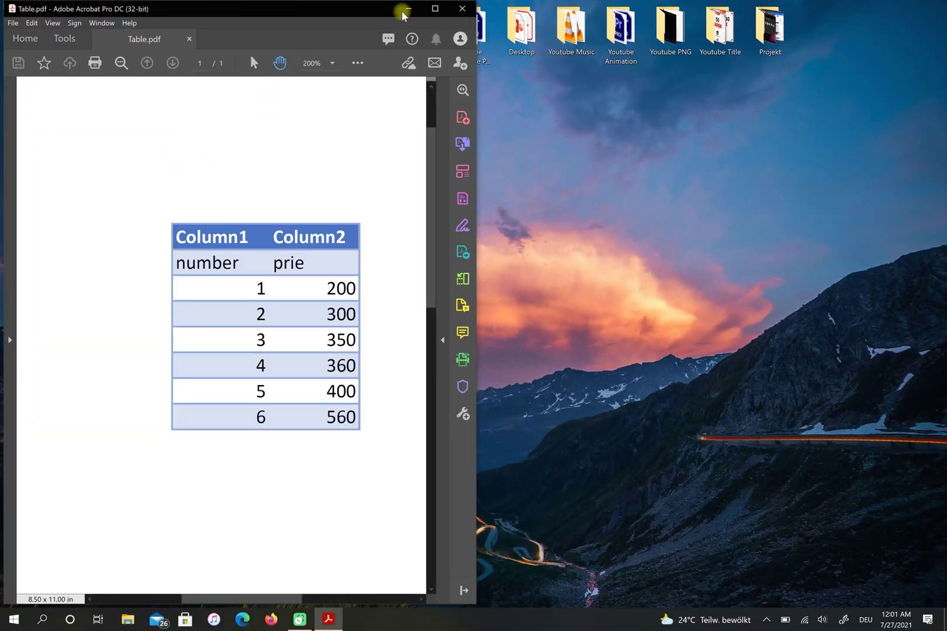
click(465, 9)
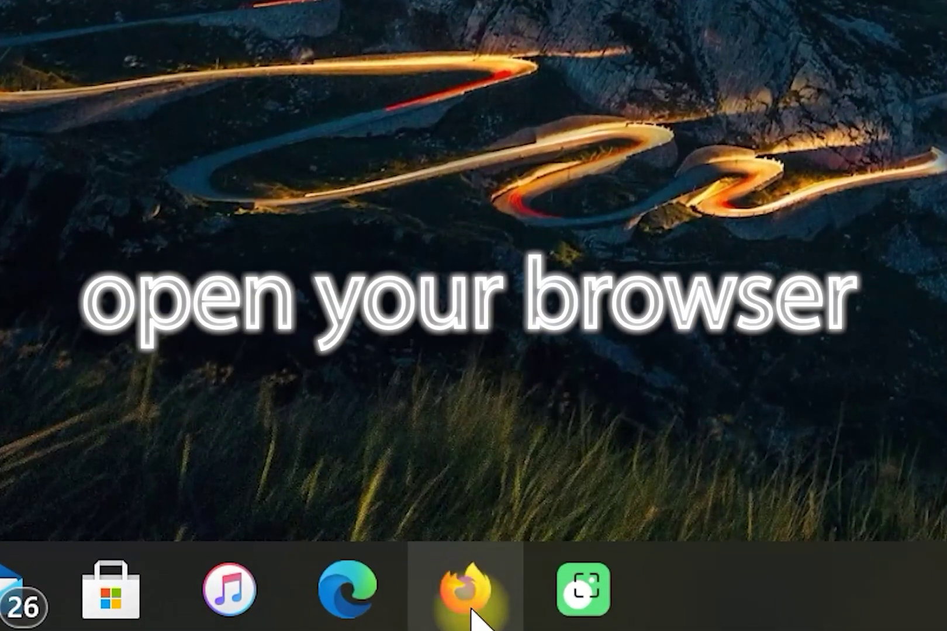
click(466, 611)
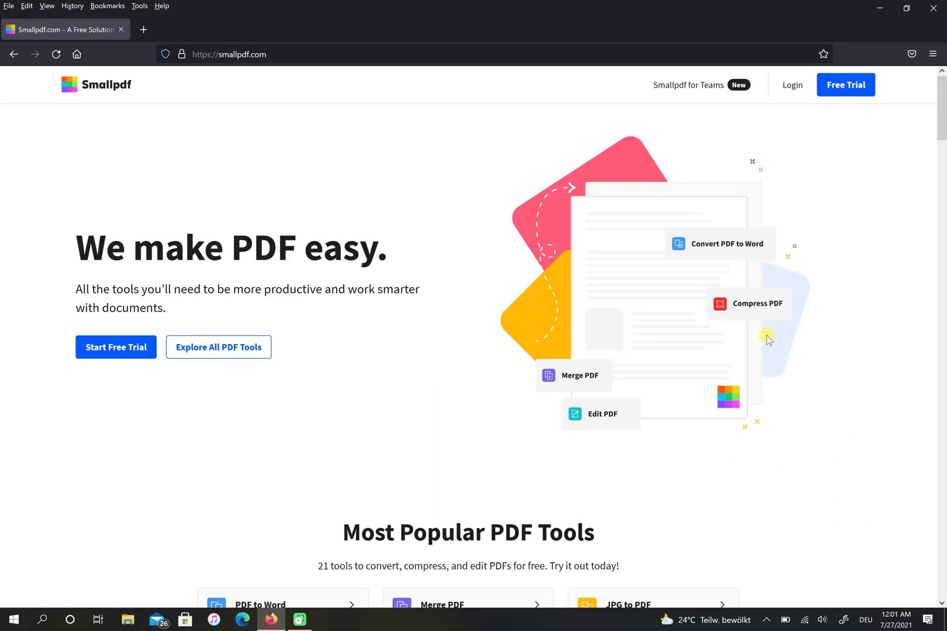
scroll(767, 338, down, 5)
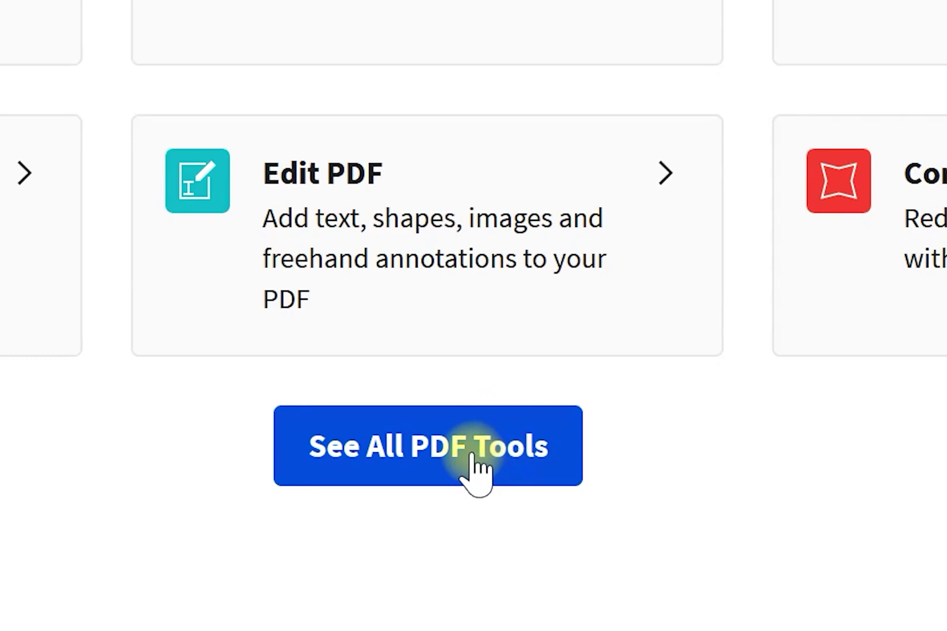
Go through See All PDF Tools to the PDF to Excel tool
click(473, 466)
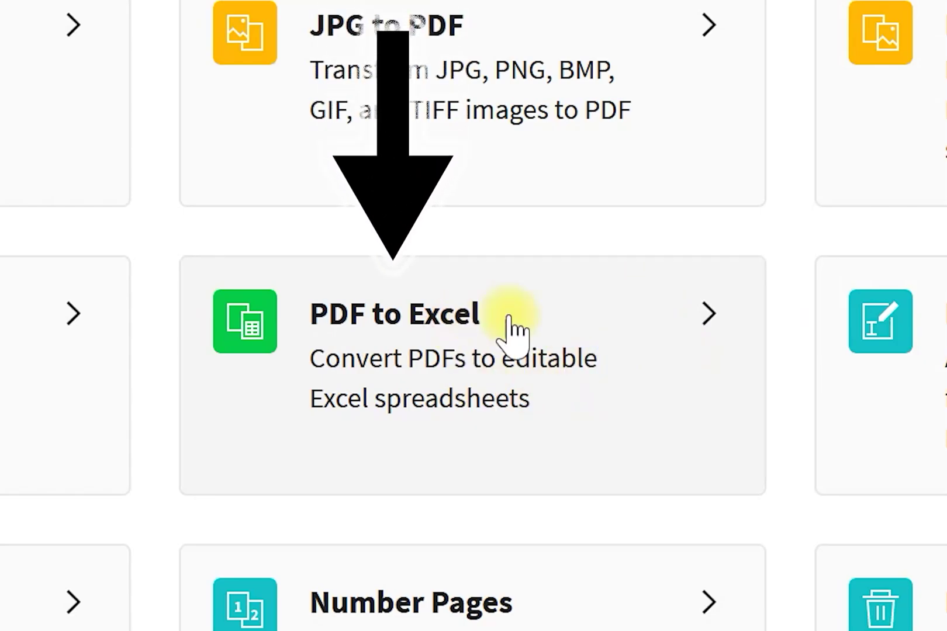
click(535, 382)
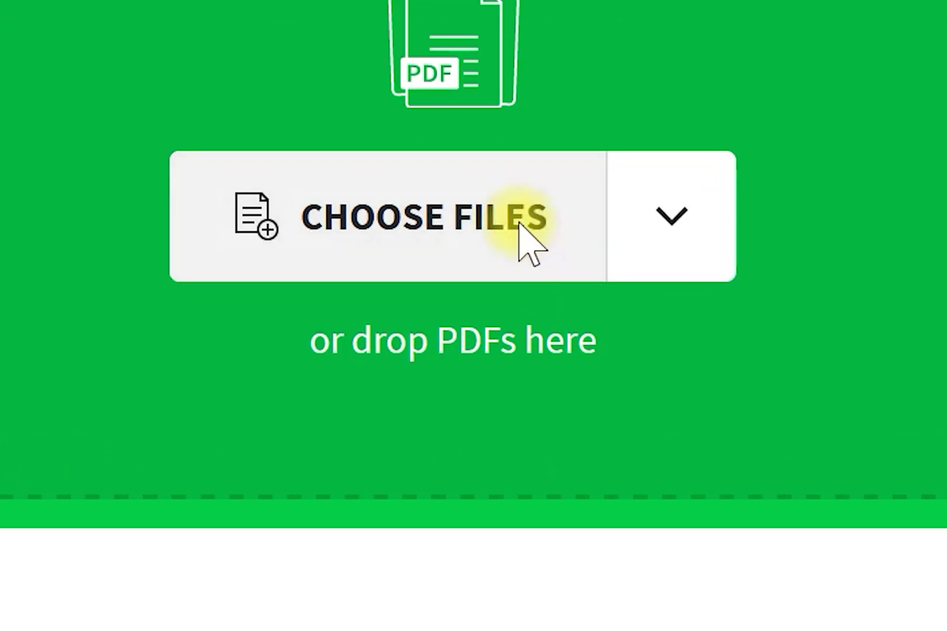
Pick Table.pdf from the Desktop and upload it to the converter
click(522, 240)
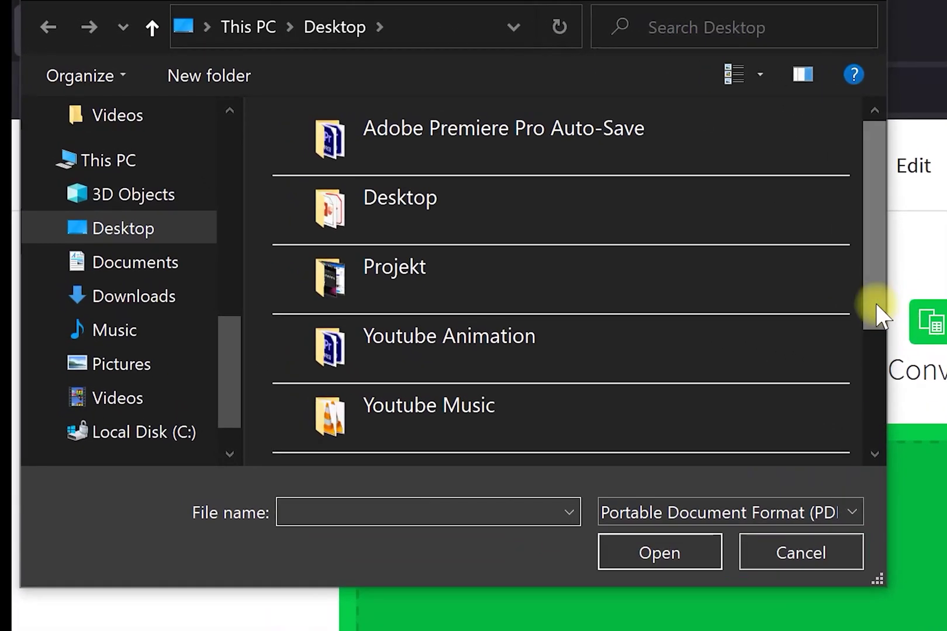
drag(649, 240, 649, 332)
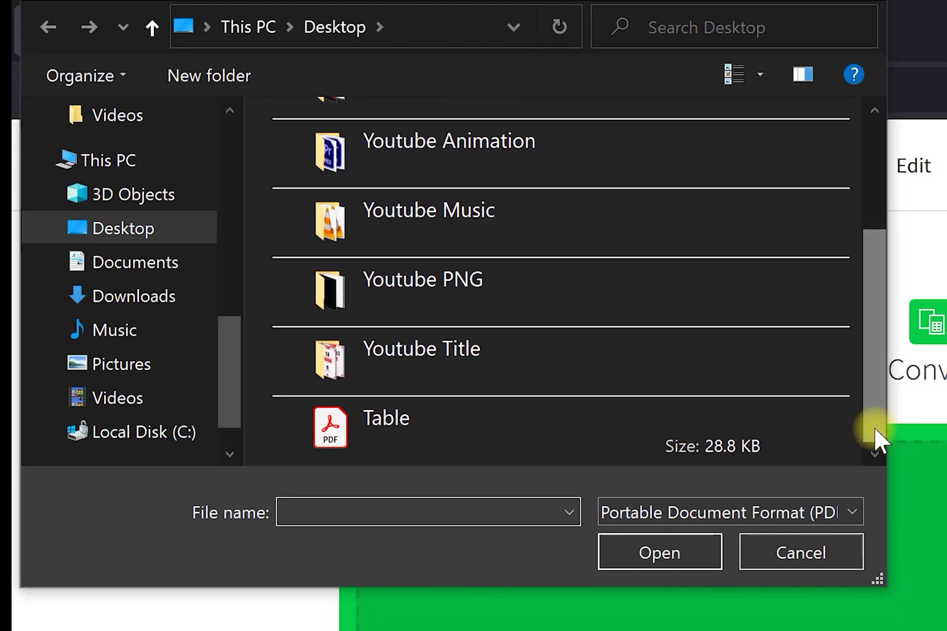
click(584, 442)
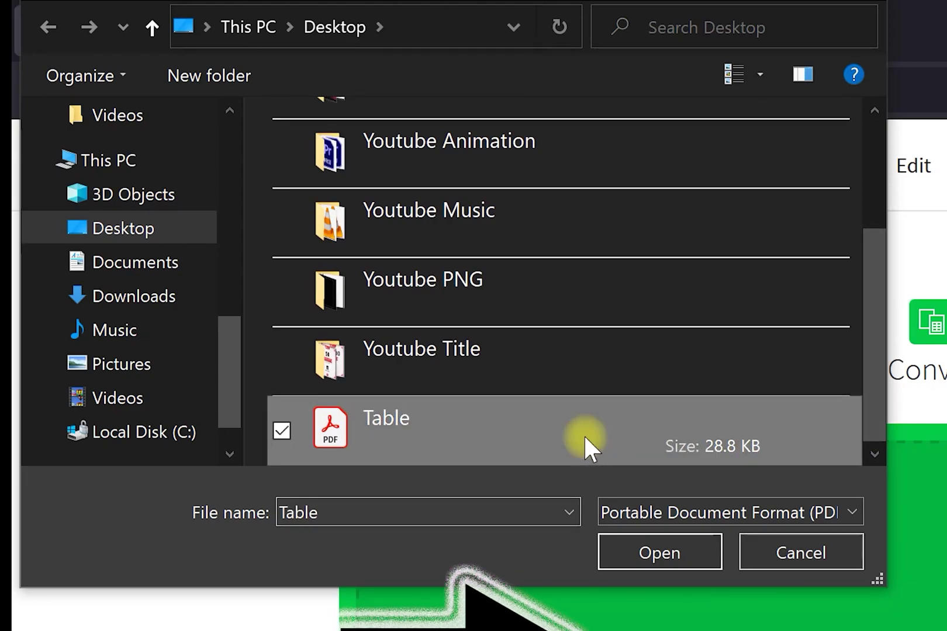
click(657, 552)
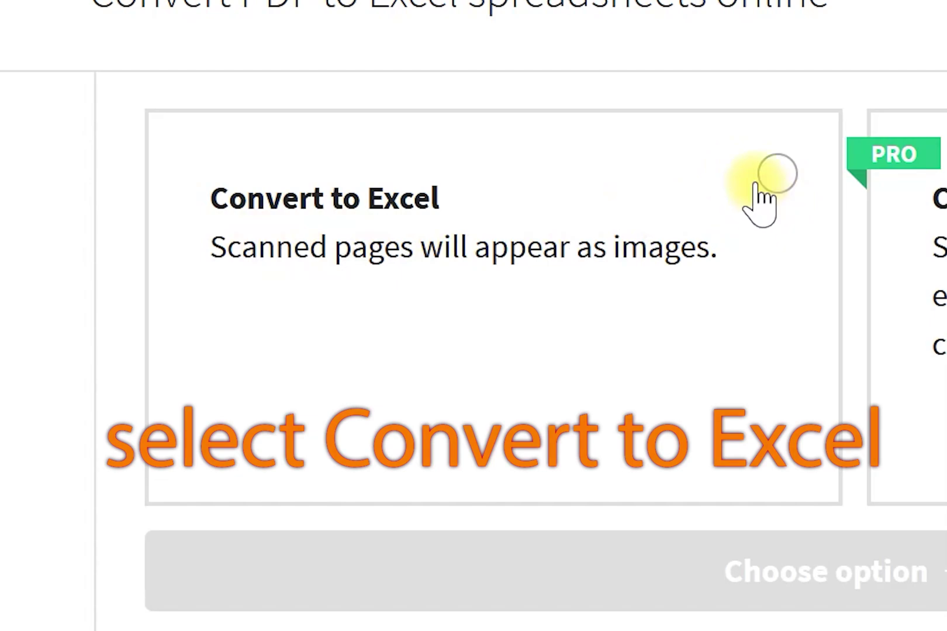
Run the free Convert to Excel option rather than the PRO OCR one
click(777, 176)
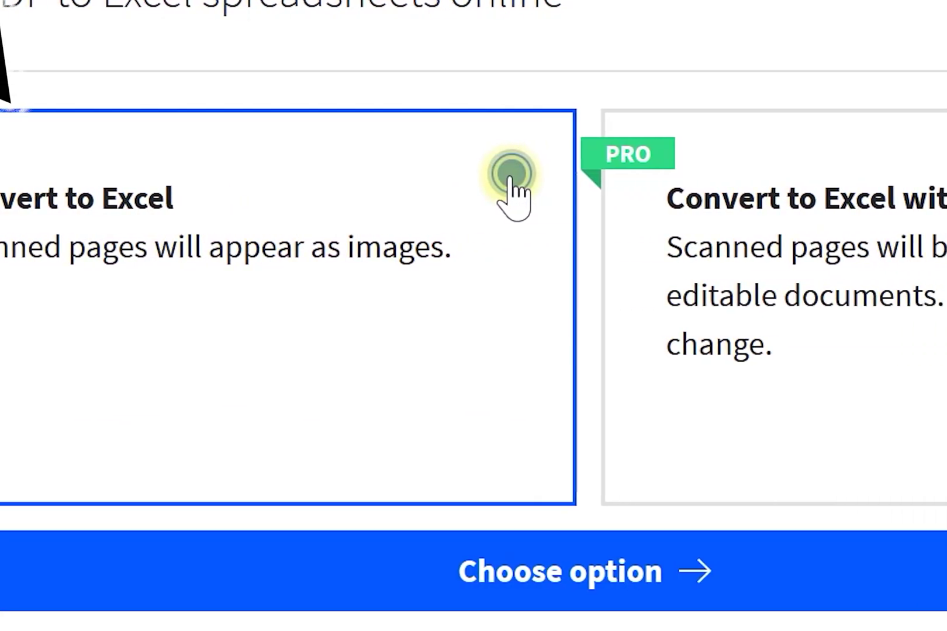
click(531, 545)
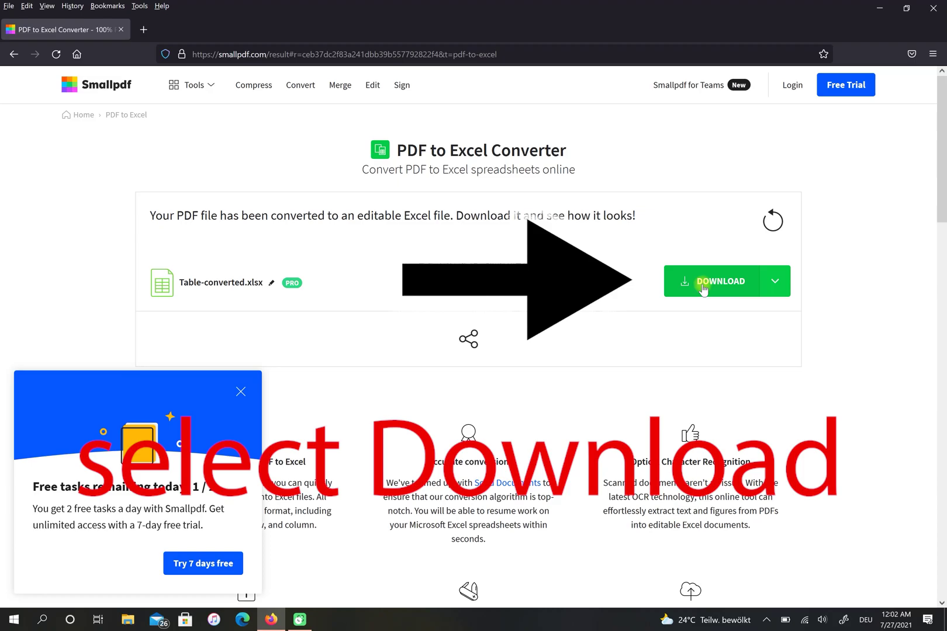
Download Table-converted.xlsx, choosing Save File in Firefox's prompt
click(705, 288)
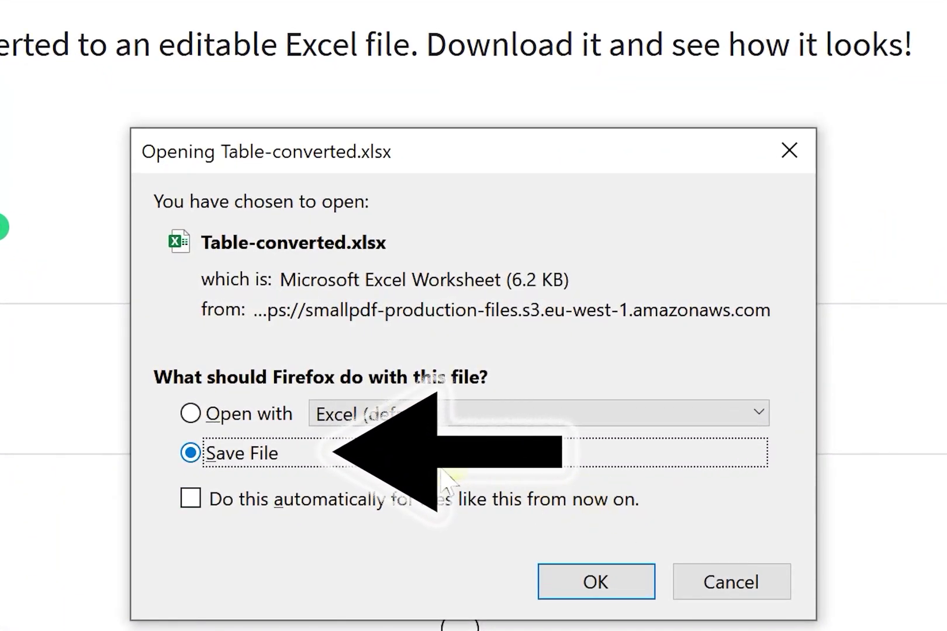
click(596, 584)
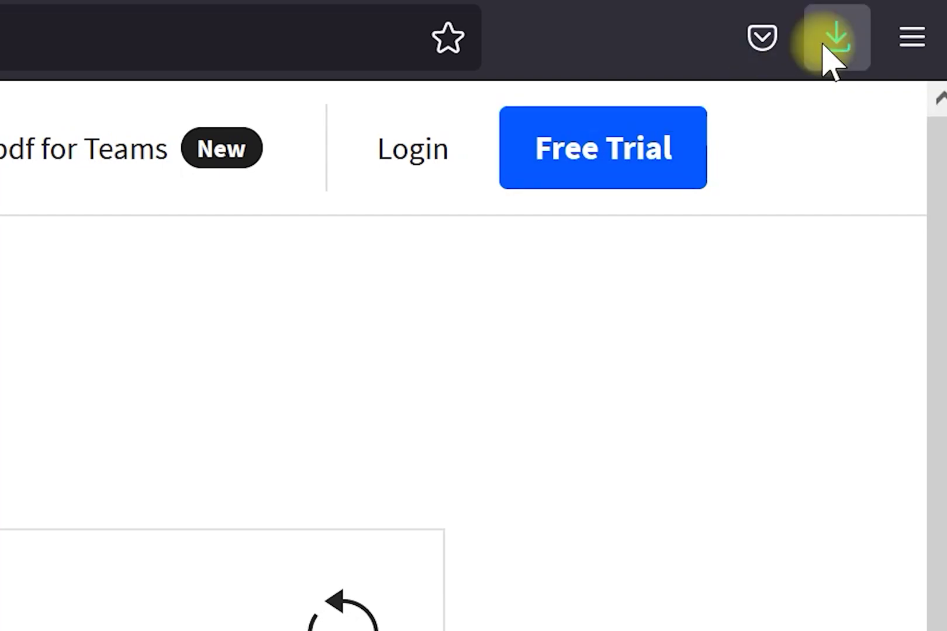
Open Table-converted.xlsx in Excel from Firefox's downloads list
click(834, 59)
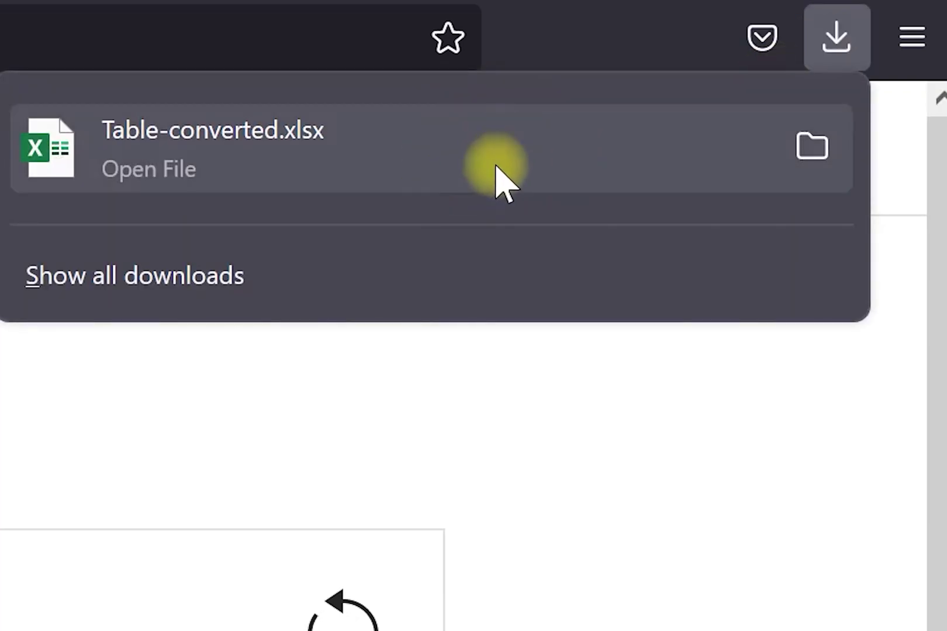
click(494, 178)
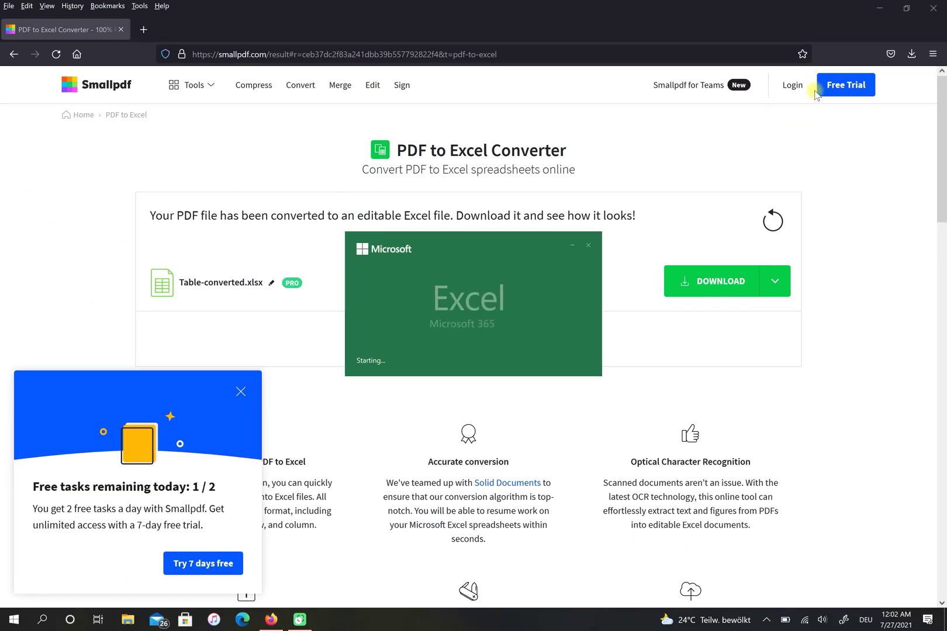